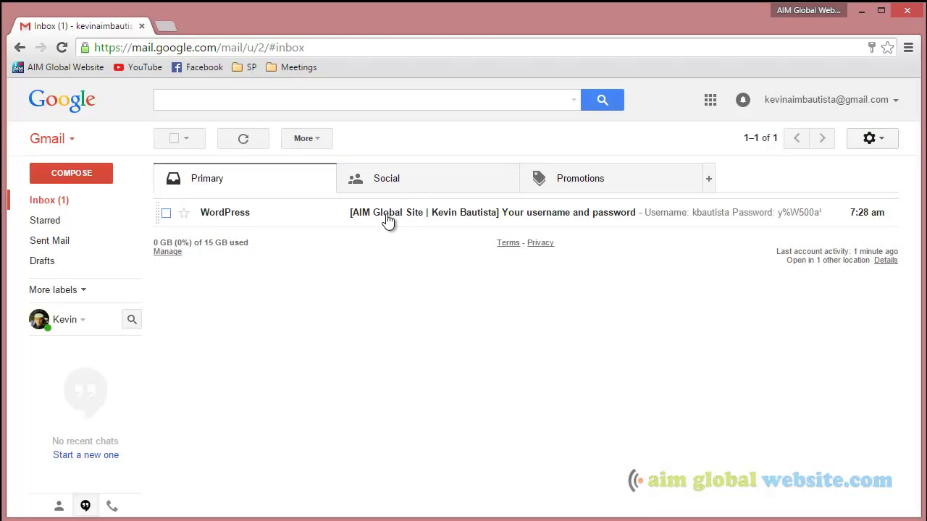
Open the WordPress email with the account credentials and follow its wp-login.php link to the site's login page
left_click(387, 217)
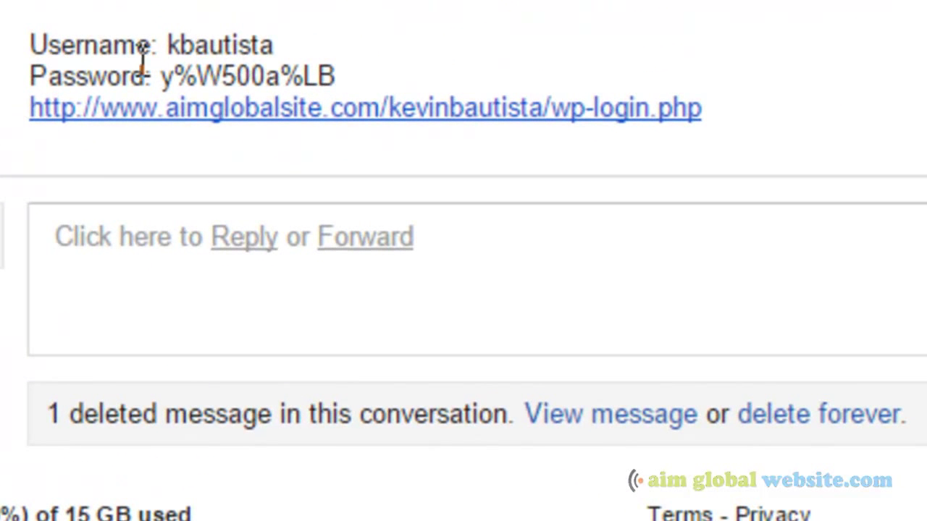
left_click_drag(166, 45, 268, 79)
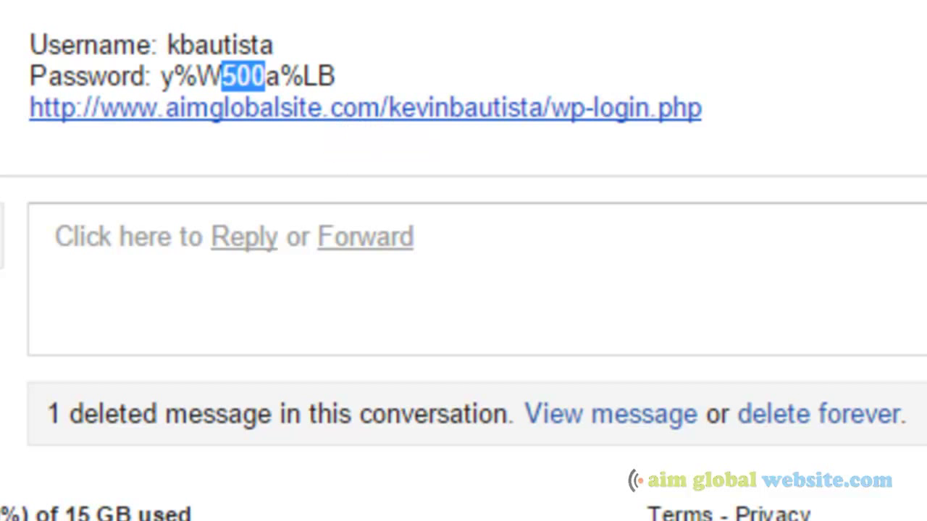
left_click(673, 149)
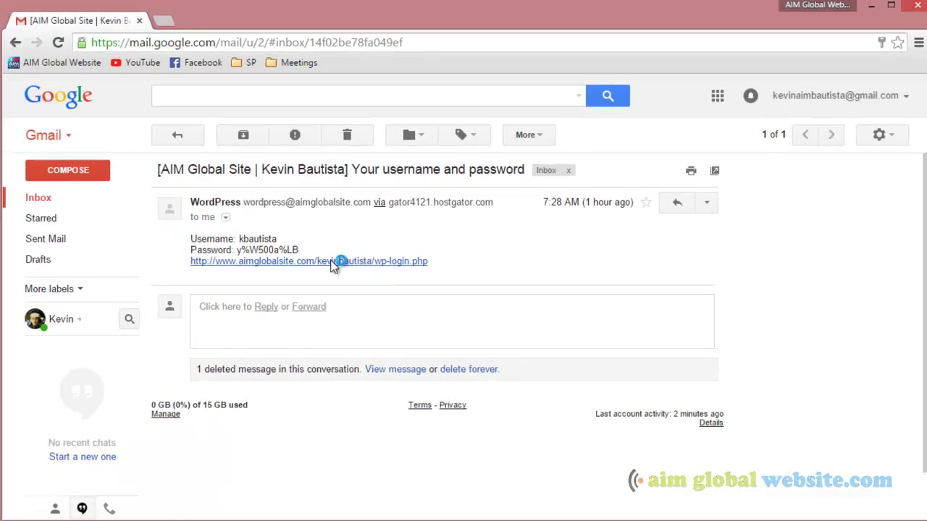
left_click(398, 160)
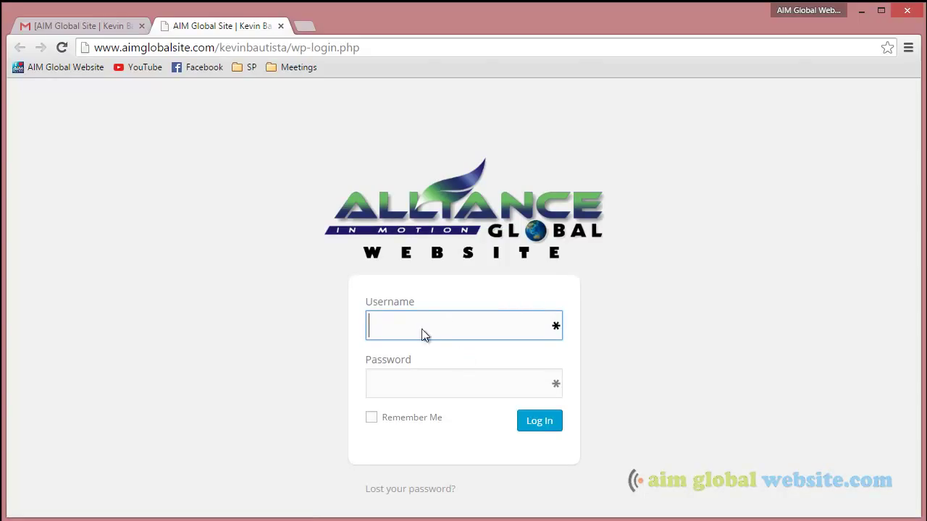
Copy the username from the WordPress email and paste it into the Username field of the login form
left_click(90, 29)
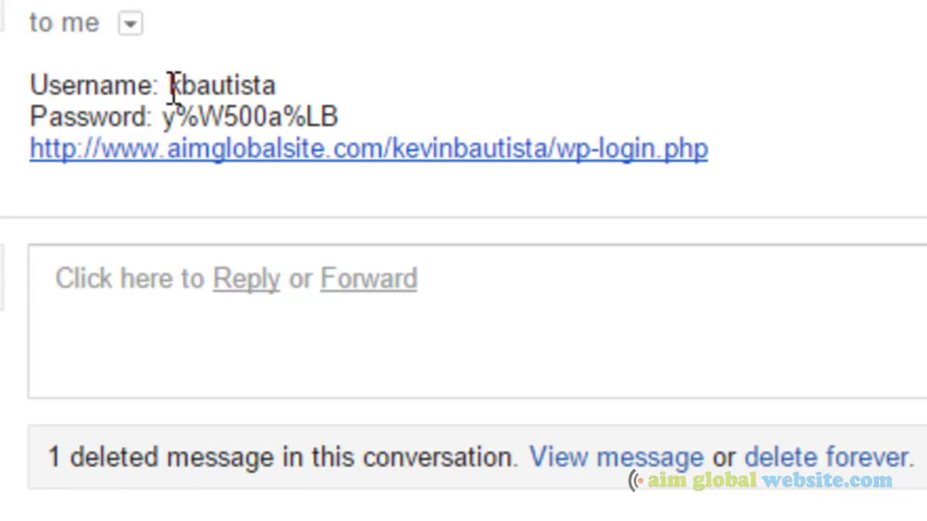
left_click_drag(169, 86, 280, 86)
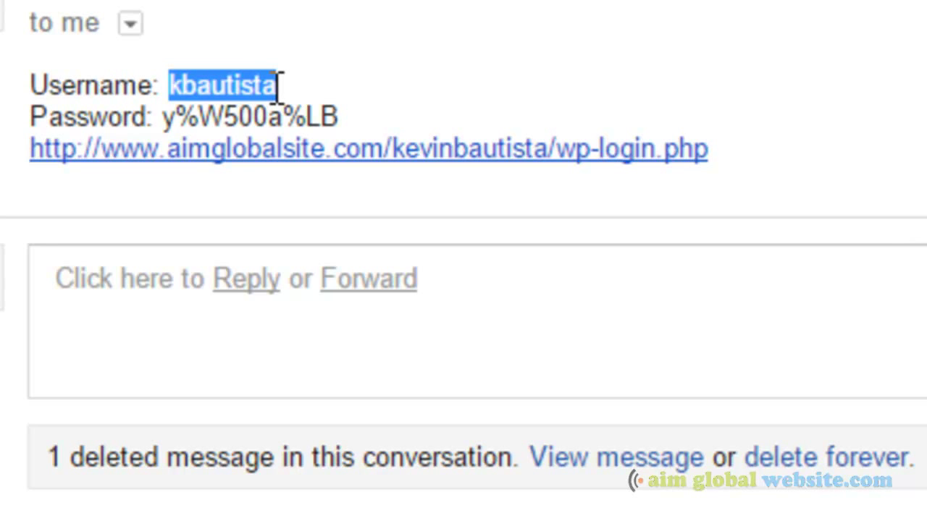
right_click(262, 84)
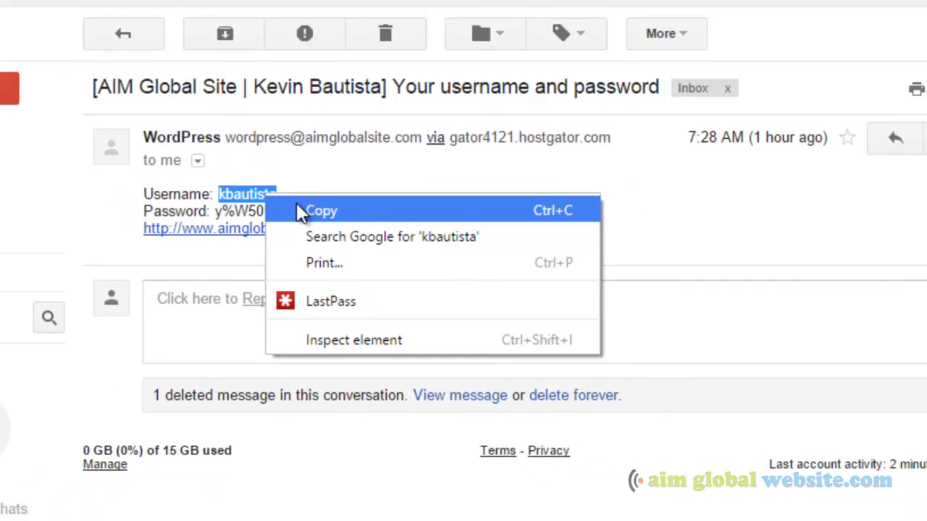
left_click(322, 131)
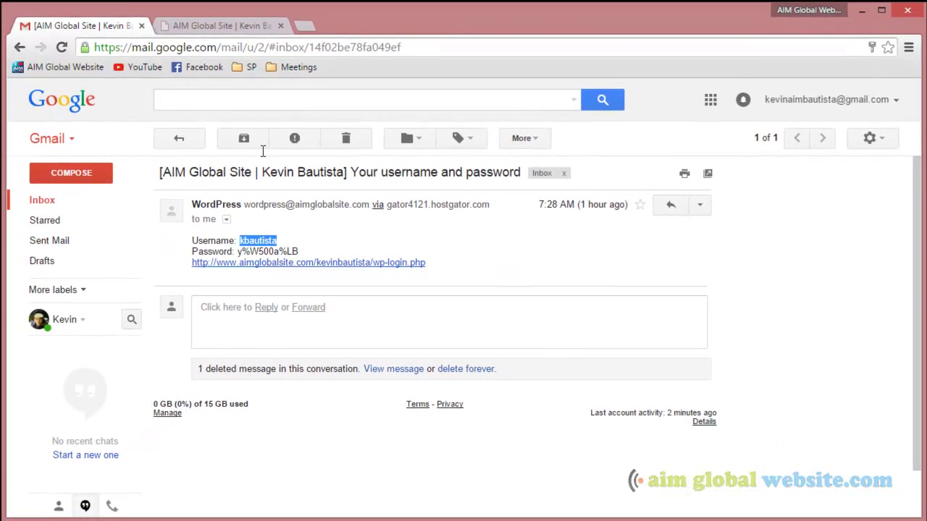
left_click(211, 26)
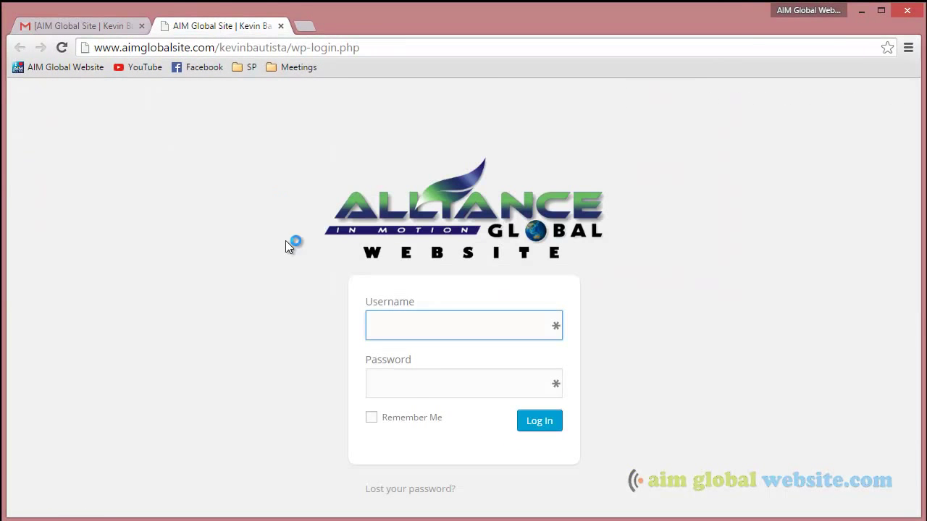
right_click(430, 334)
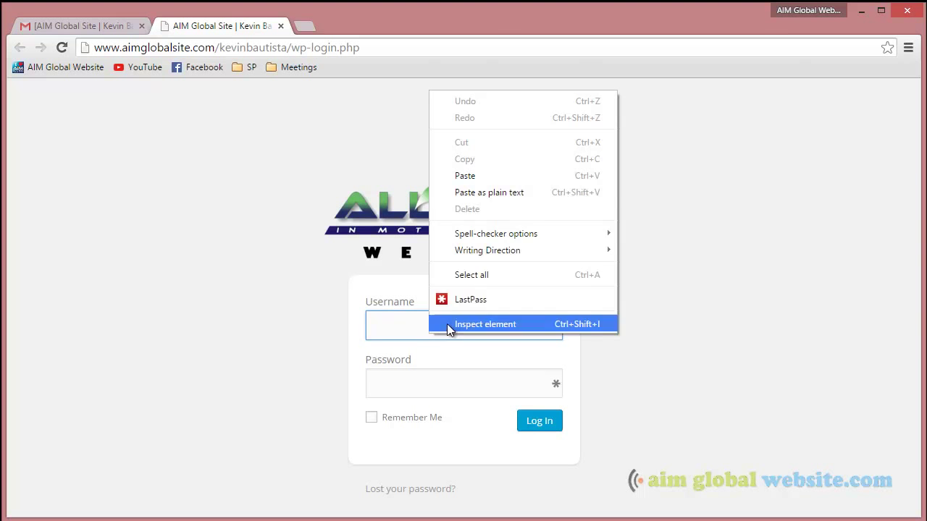
left_click(496, 189)
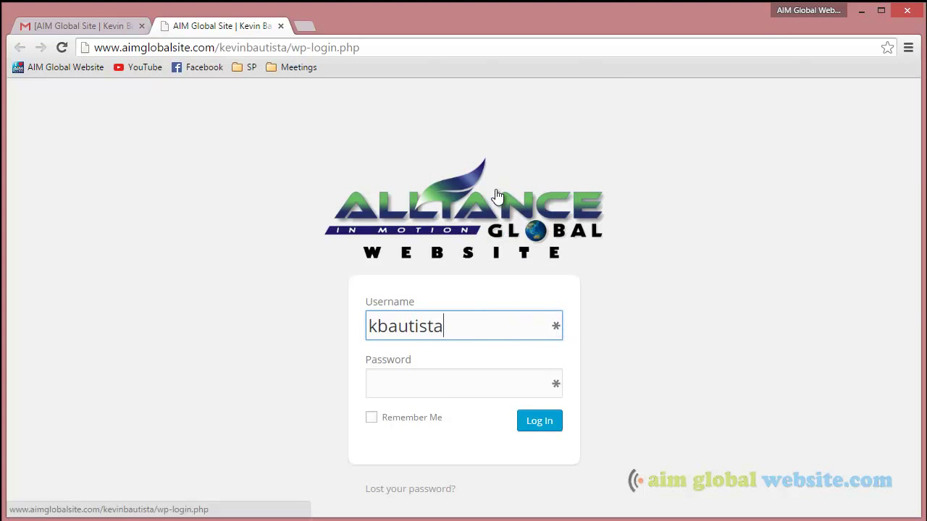
Copy the account password from the WordPress email and paste it into the Password field of the login form
left_click(87, 26)
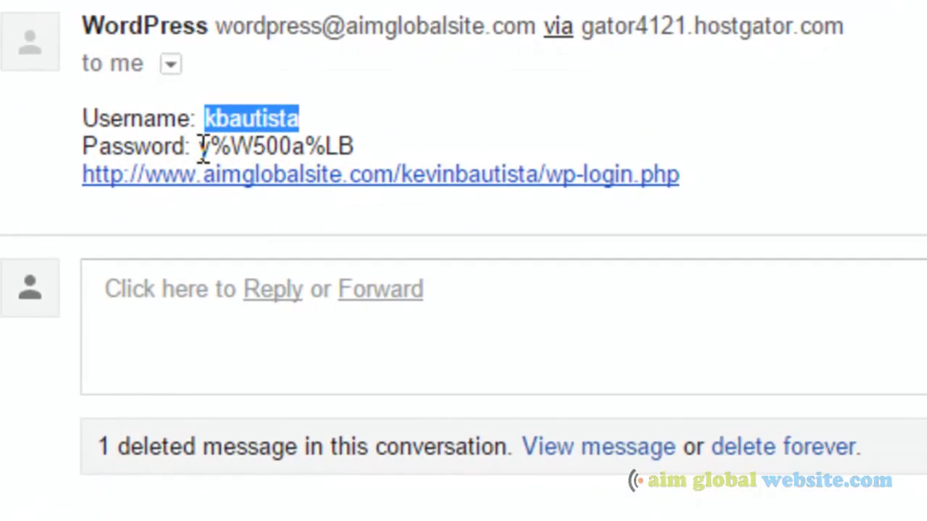
left_click(237, 250)
left_click_drag(194, 128, 362, 116)
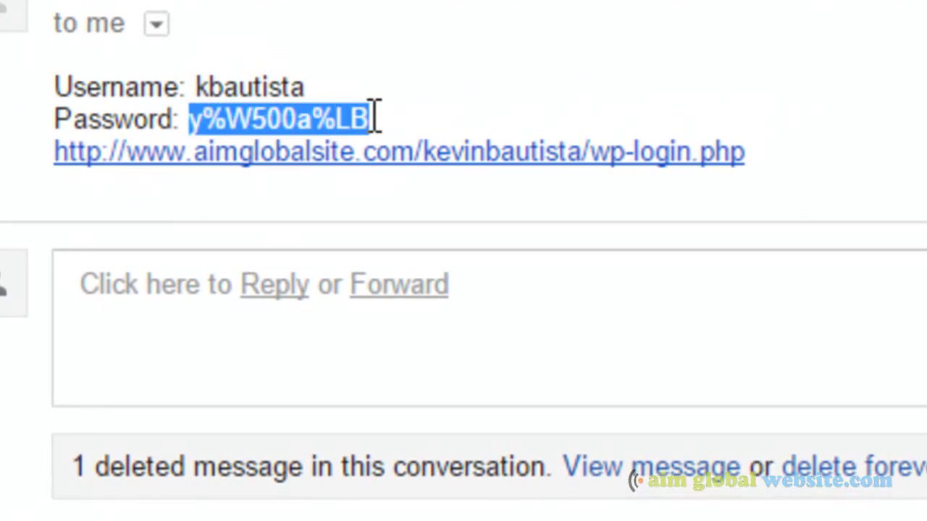
right_click(362, 112)
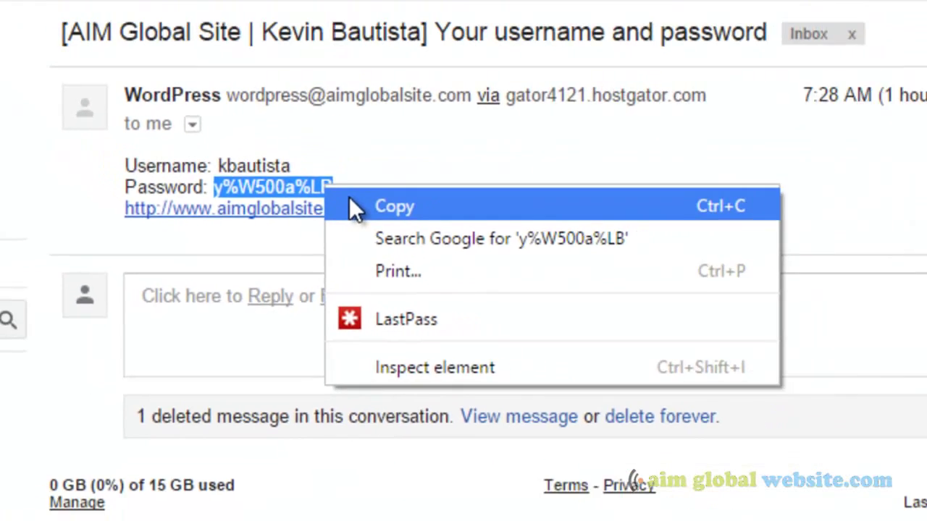
left_click(413, 145)
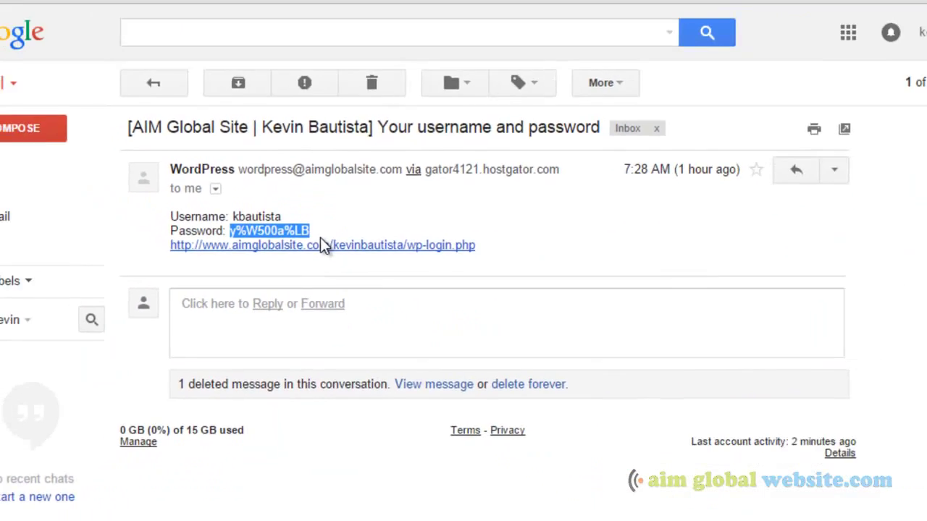
left_click(238, 28)
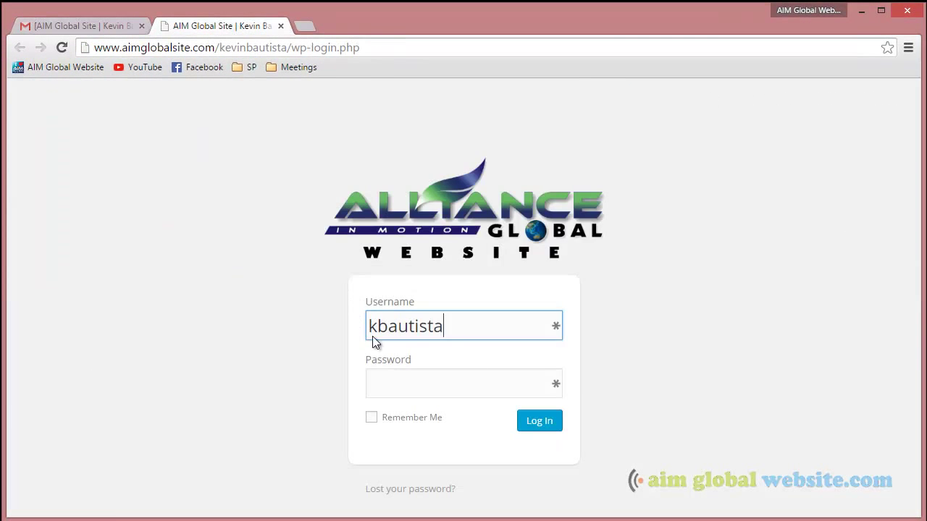
right_click(412, 389)
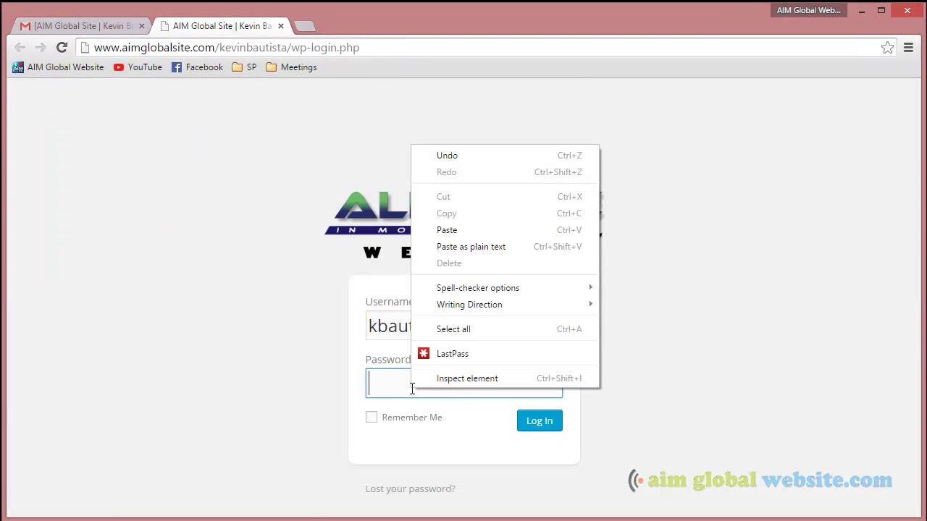
left_click(484, 245)
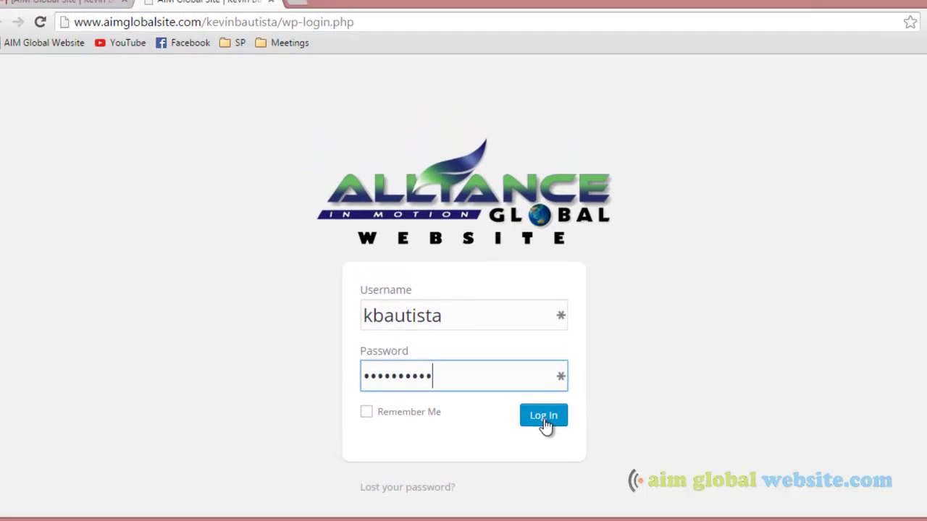
Log in to the WordPress dashboard and decline the browser's offer to save the password
left_click(544, 424)
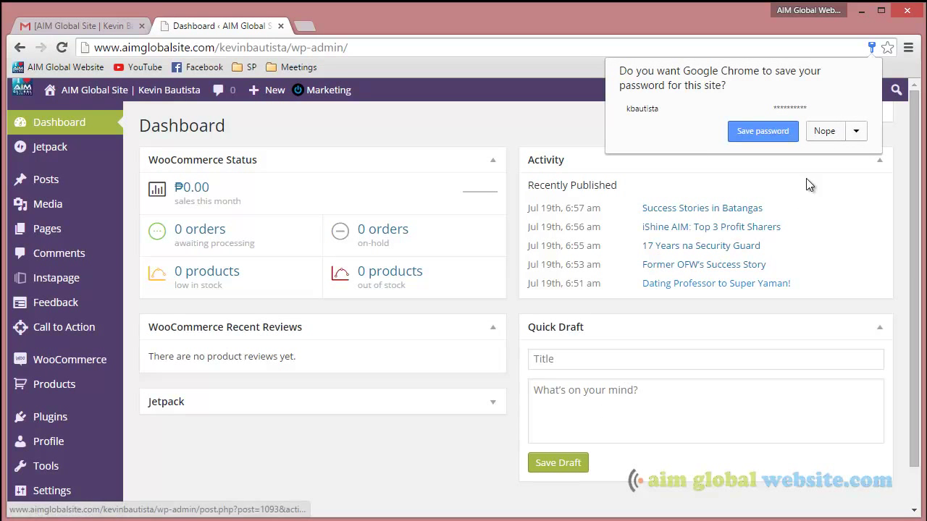
left_click(834, 138)
mouse_move(34, 183)
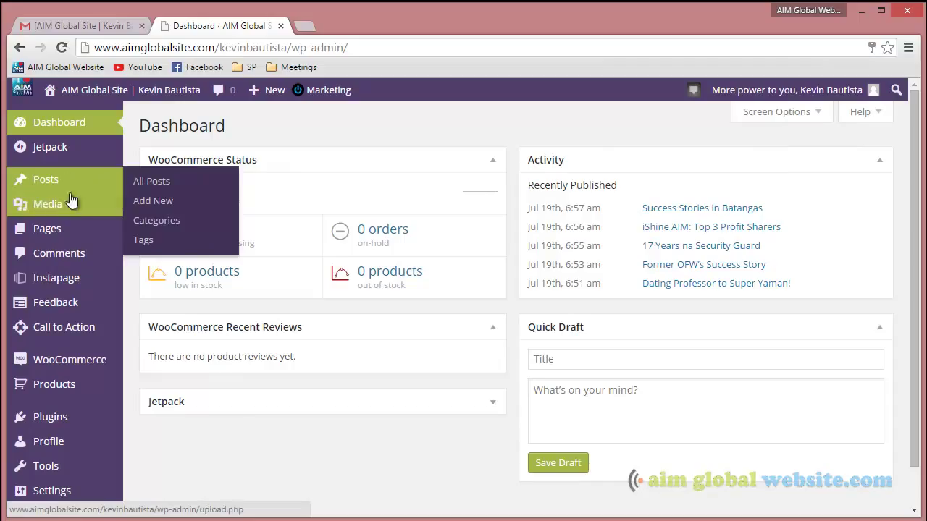
mouse_move(71, 197)
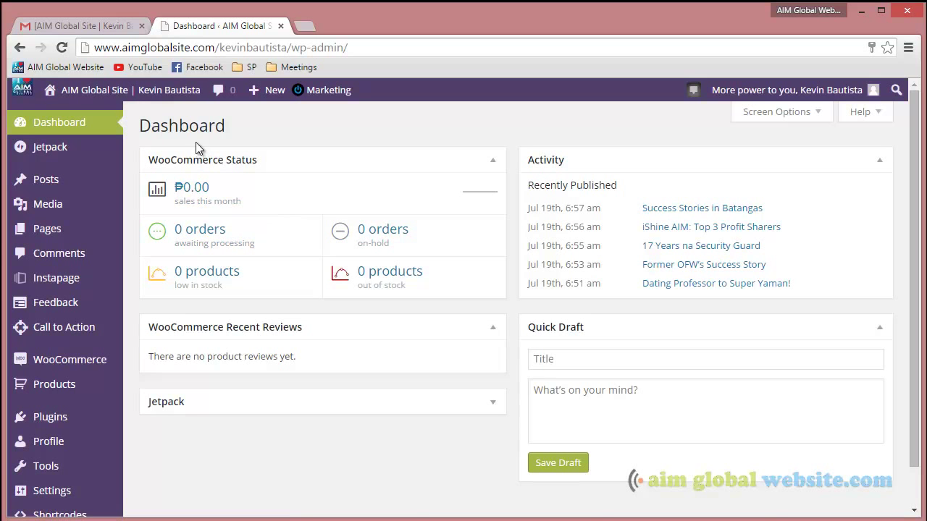
Open the live AIM Global site from the dashboard in a new browser tab
mouse_move(87, 90)
right_click(79, 115)
left_click(87, 123)
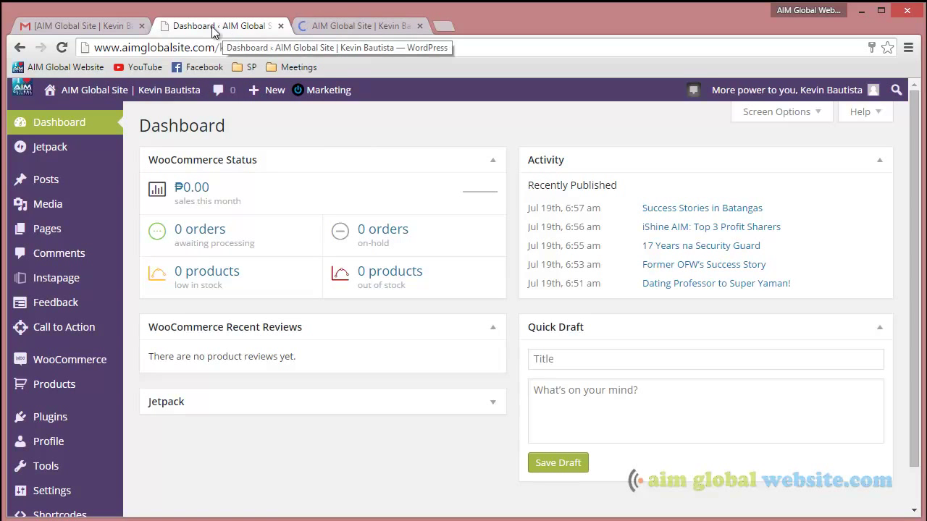
Return the mailbox to the inbox, and compare the WordPress dashboard with the live site's home page
left_click(97, 30)
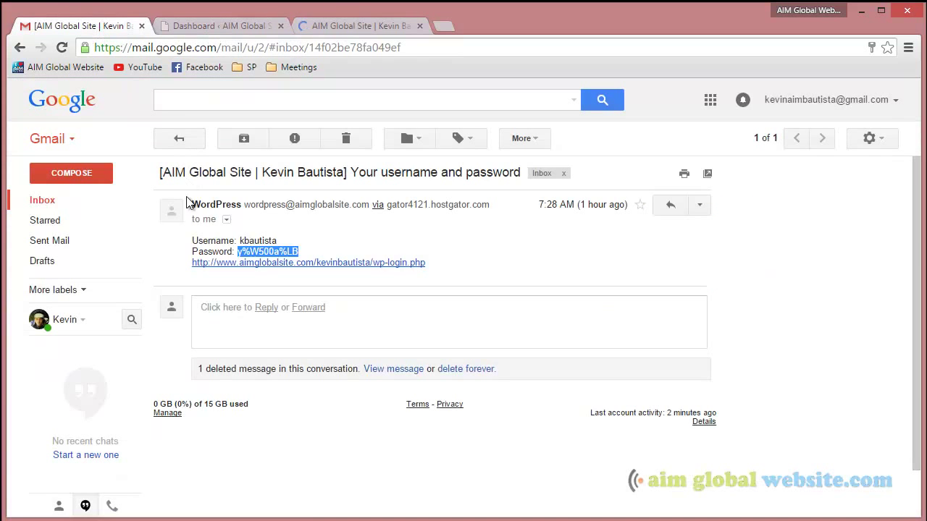
left_click(43, 201)
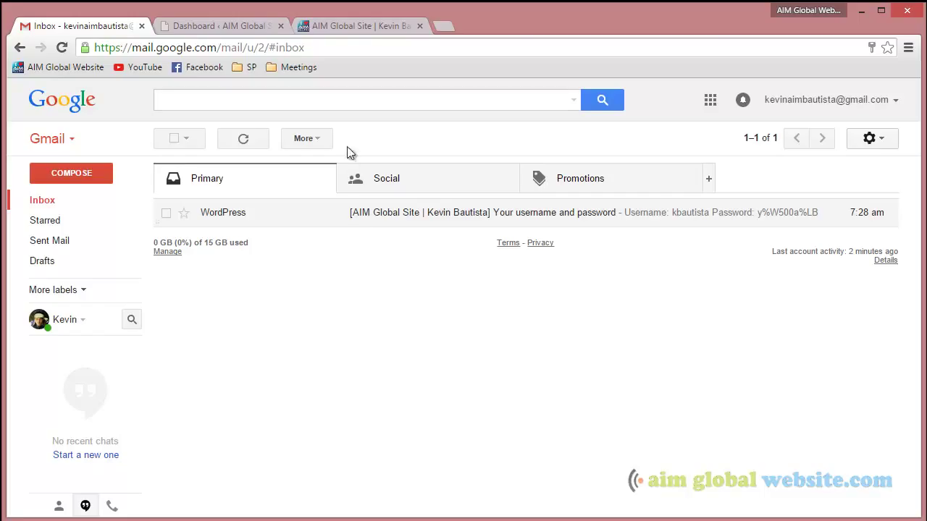
left_click(190, 26)
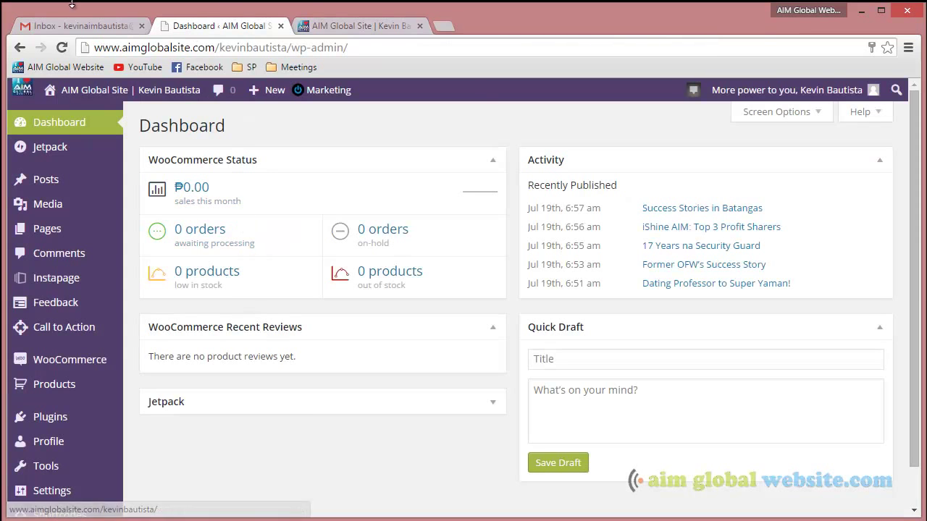
left_click(355, 26)
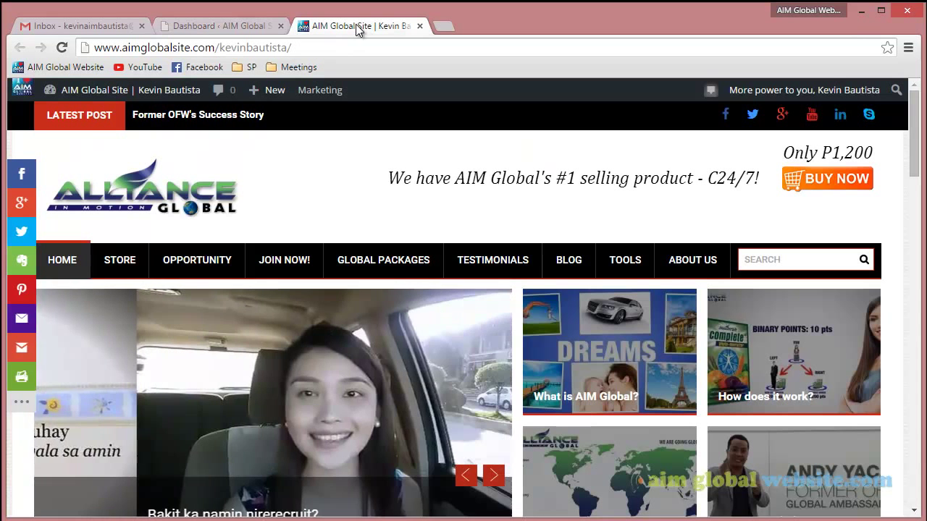
left_click(197, 30)
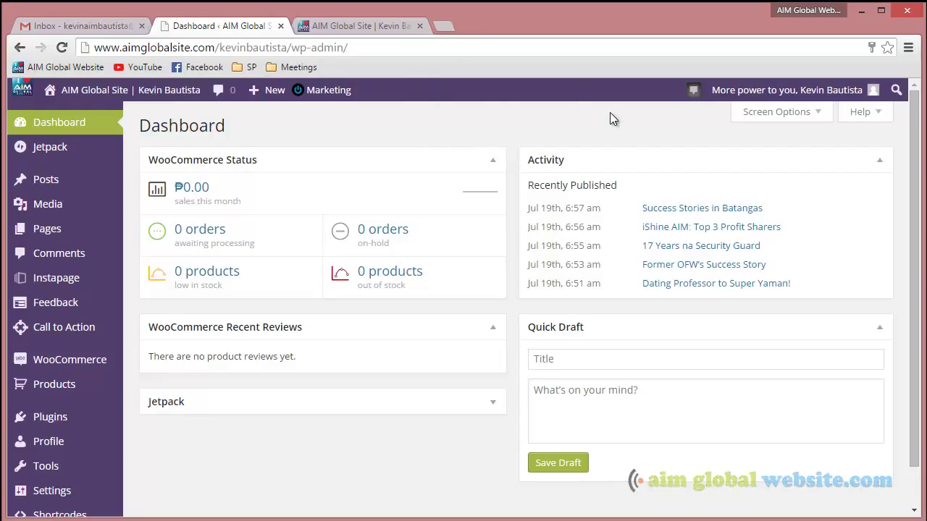
Go to the footer of the live site and open AIMGlobalWebsite.com in a new browser tab
left_click(394, 26)
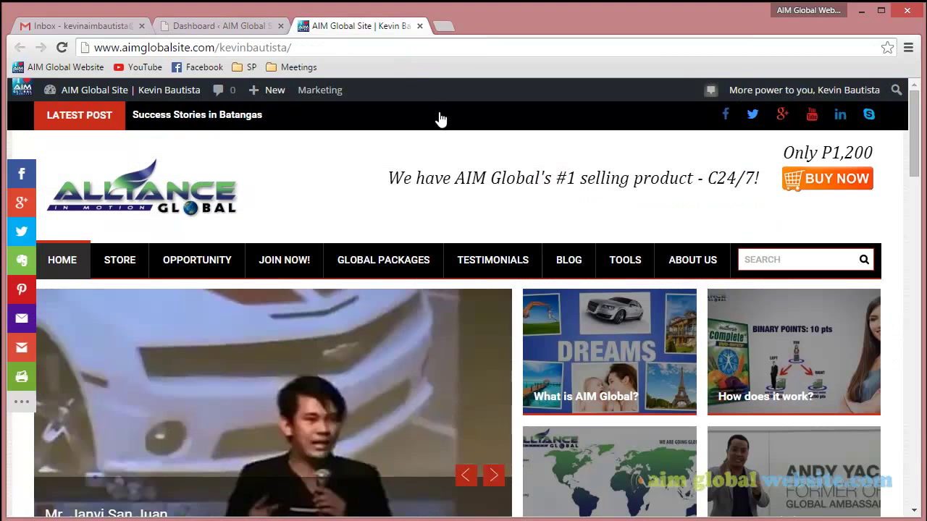
scroll(445, 155, "down", 20)
scroll(504, 272, "down", 4)
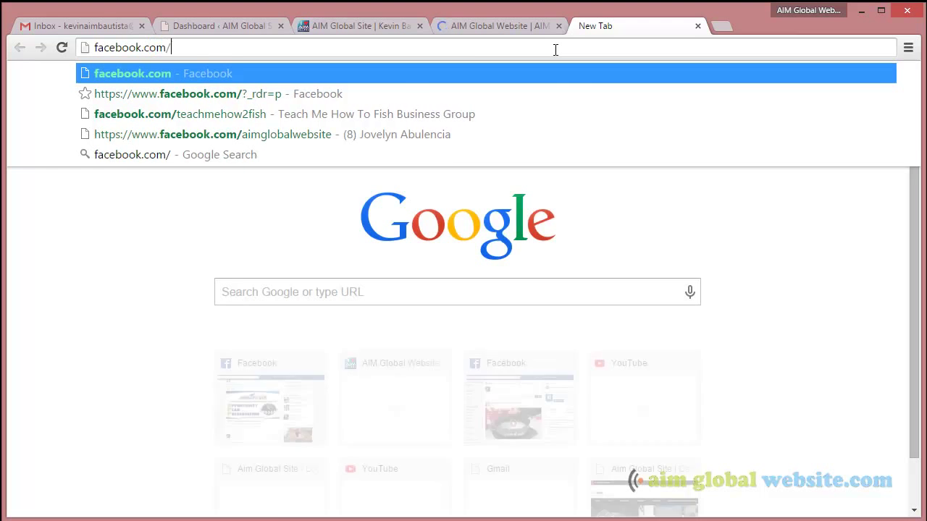
Open the Facebook page facebook.com/aimglobalwebsite in another new browser tab
type("aim")
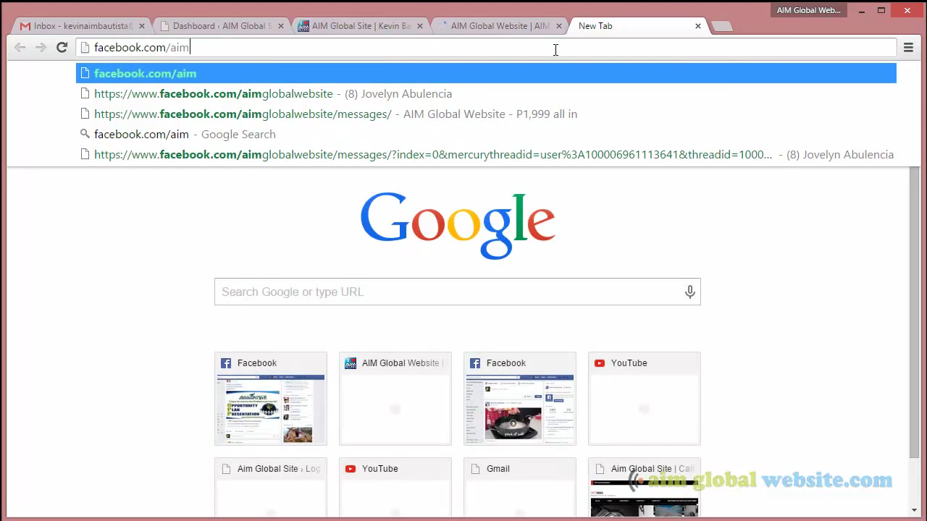
type("globalwebsite.")
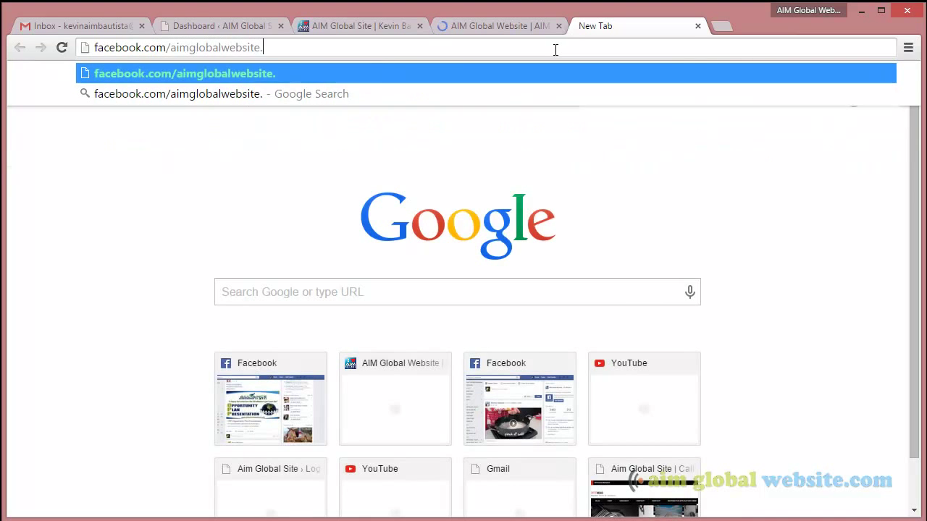
key("BackSpace")
key("Return")
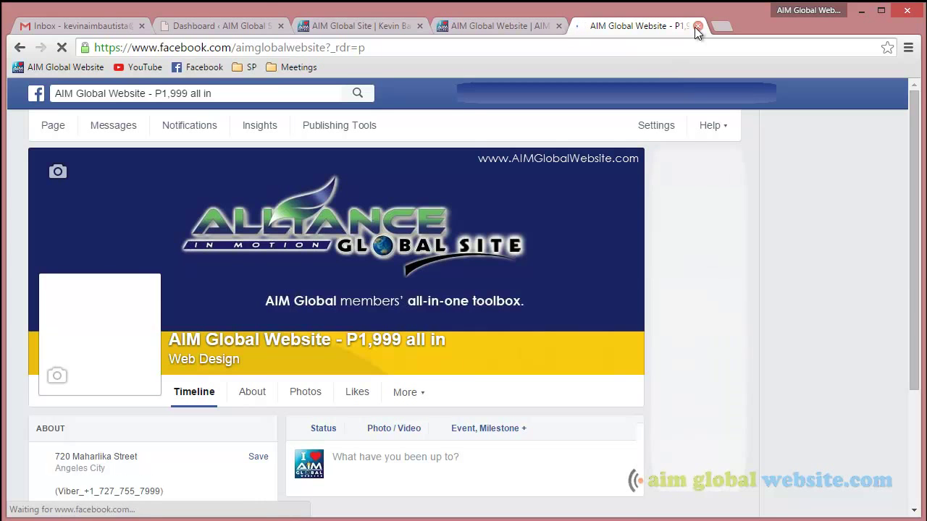
Look over the live site's footer, the WordPress dashboard and the AIMGlobalWebsite.com home page down to its team chat box
left_click(364, 28)
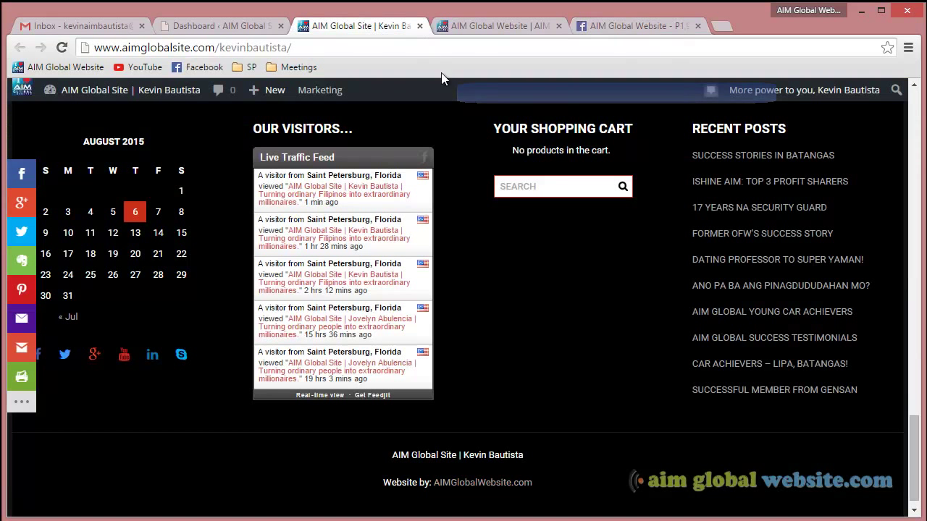
left_click(233, 25)
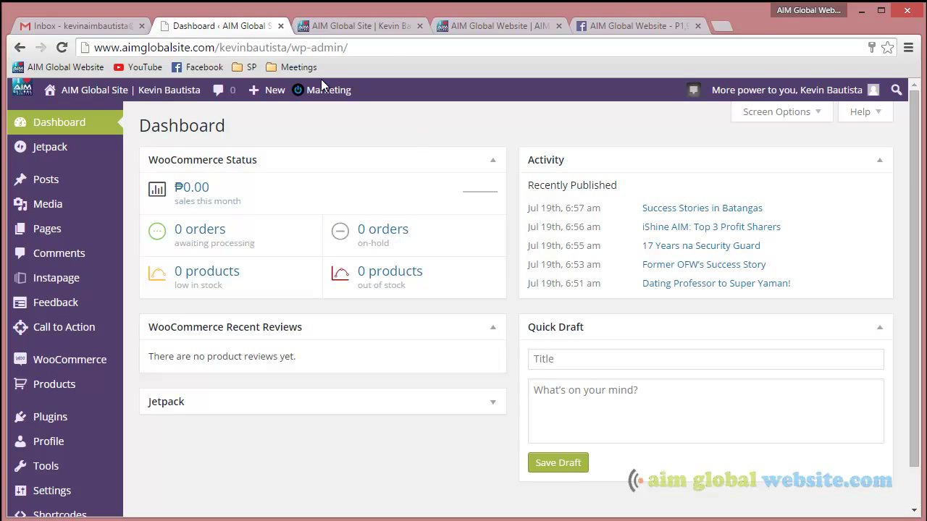
left_click(459, 27)
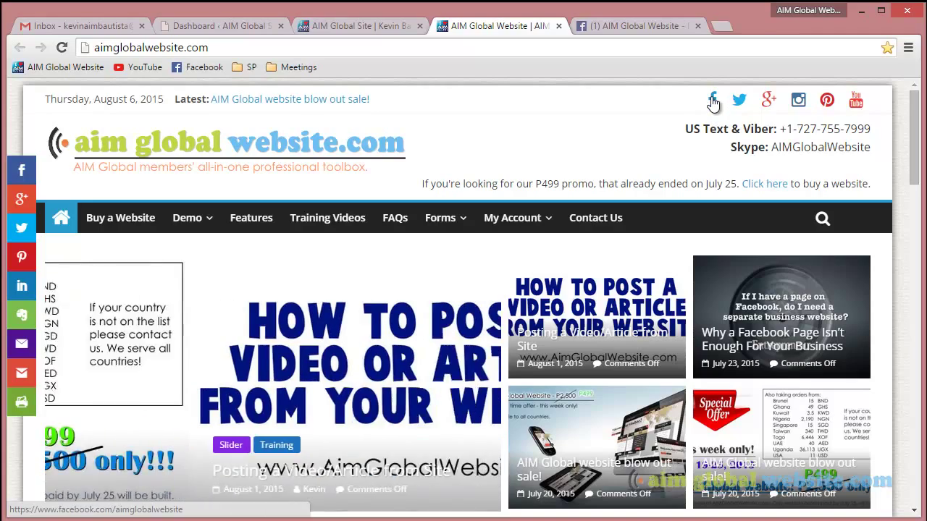
scroll(672, 166, "down", 3)
scroll(663, 161, "down", 6)
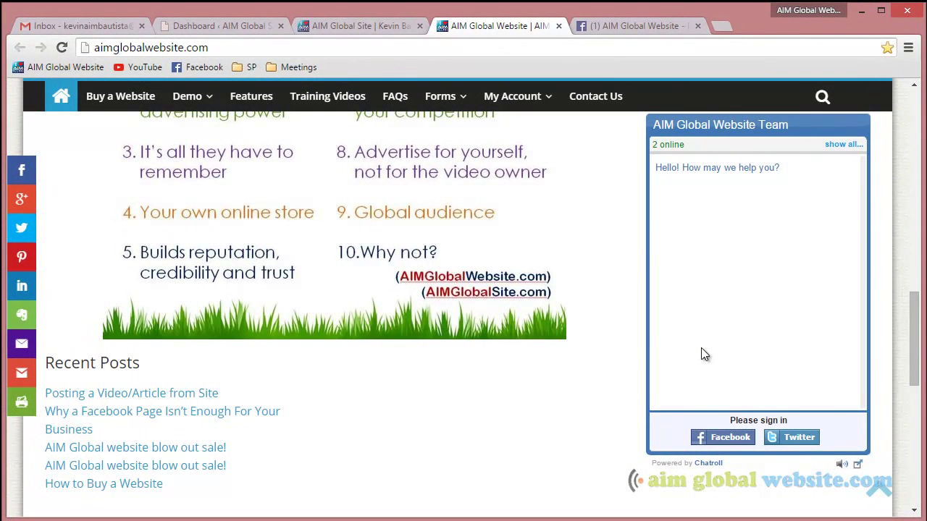
left_click(735, 516)
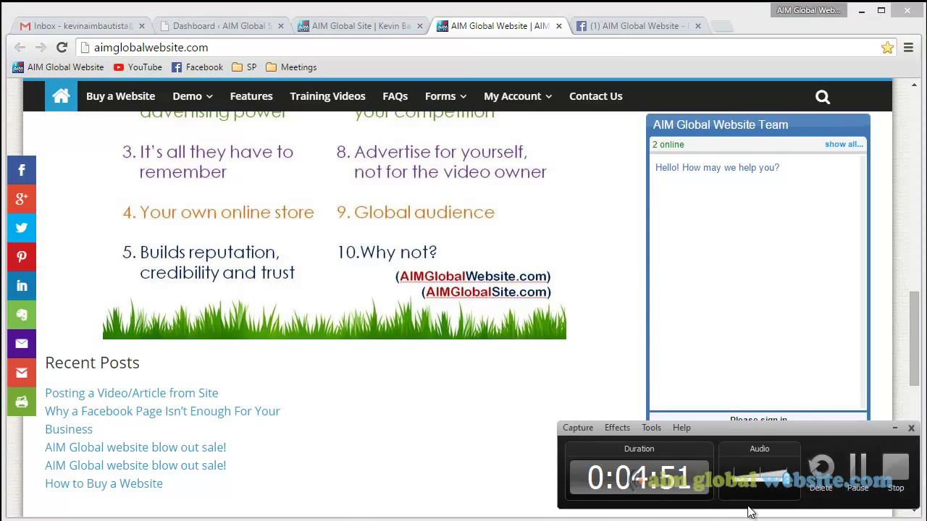